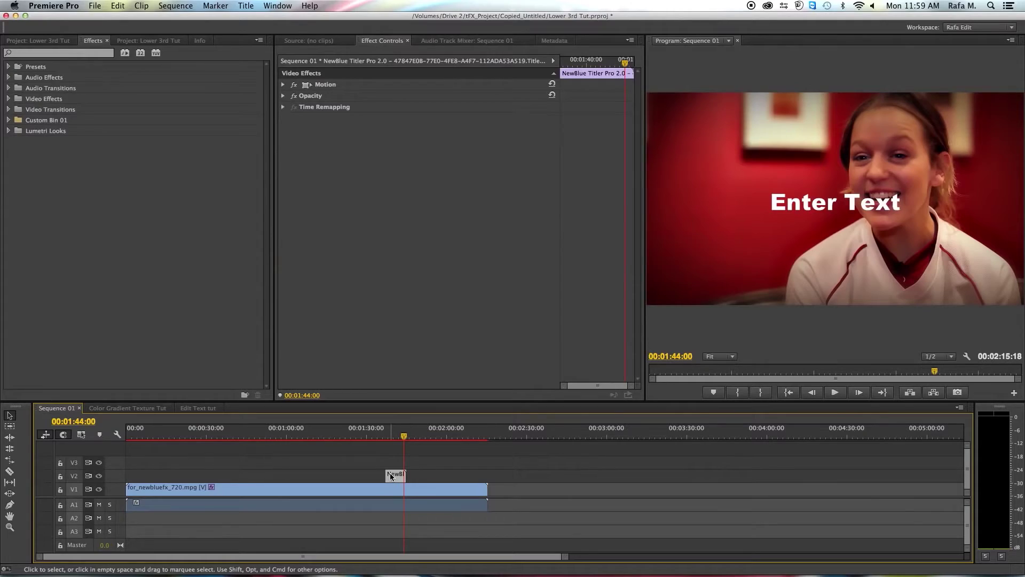
Step: Open the Enter Text title clip on track V2 in NewBlue Titler Pro
double_click(390, 474)
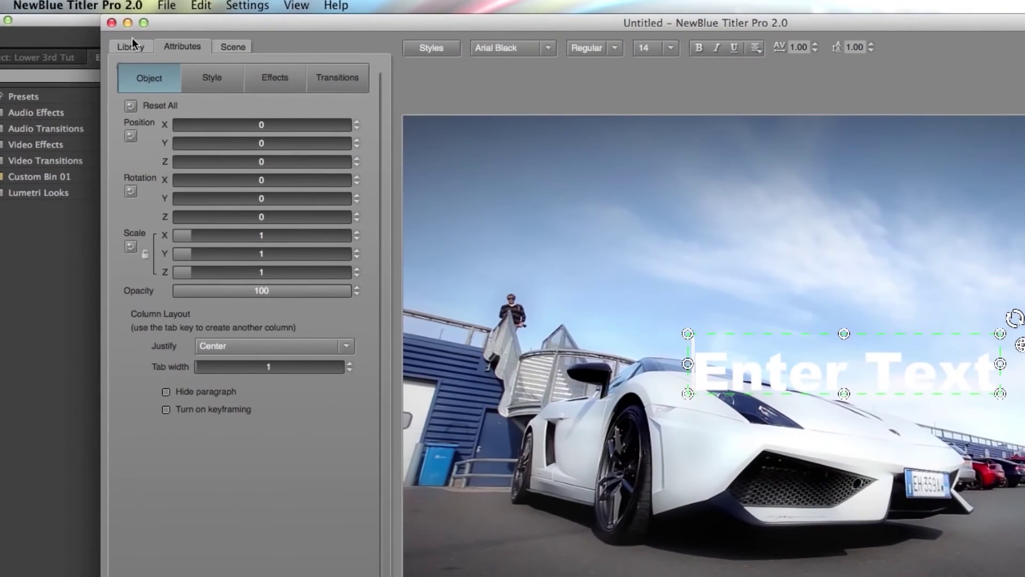
Step: Browse the PrimeTime Collection project templates, previewing Namedrop and Polar Bar lower thirds
left_click(135, 46)
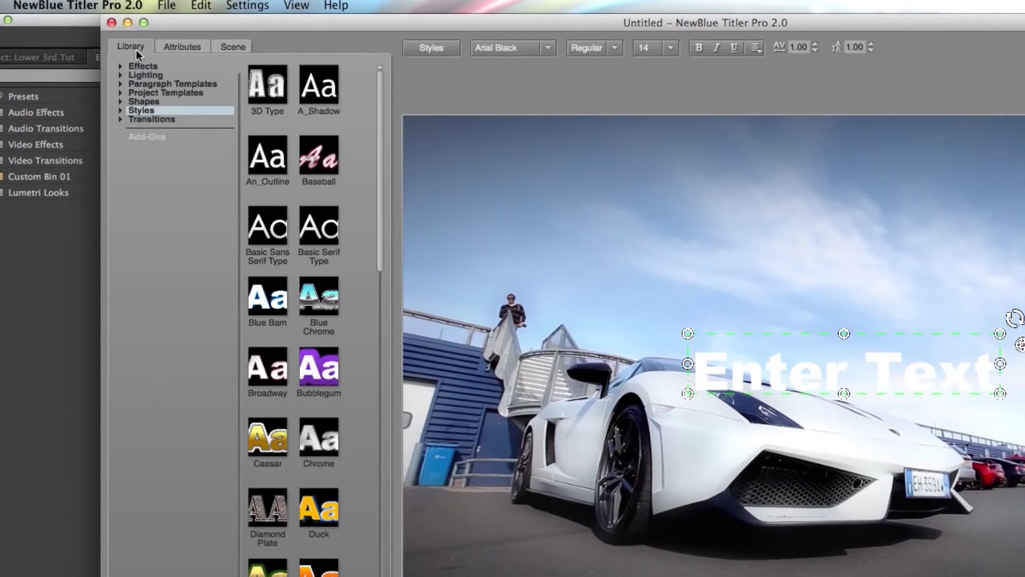
left_click(166, 92)
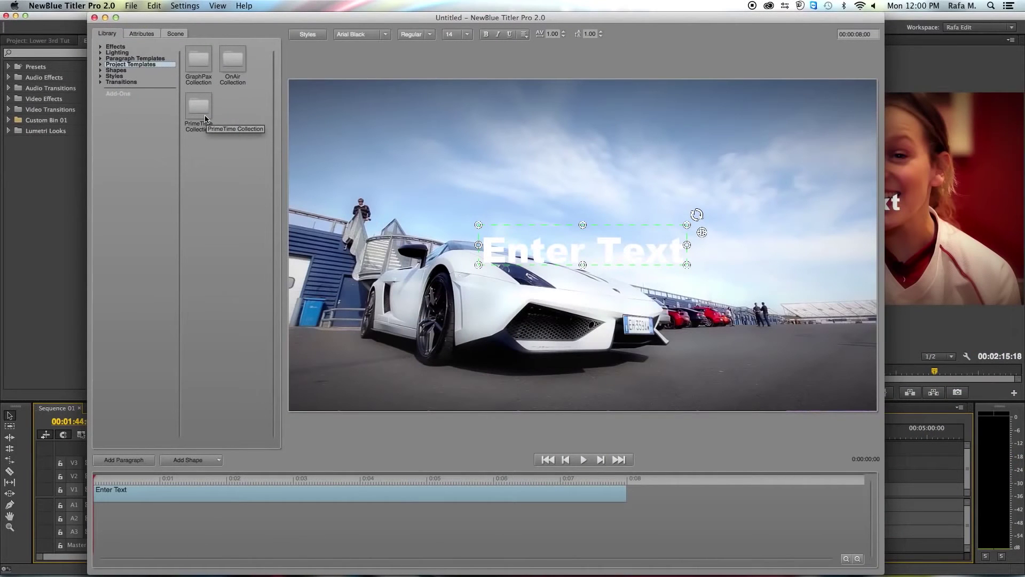
double_click(206, 118)
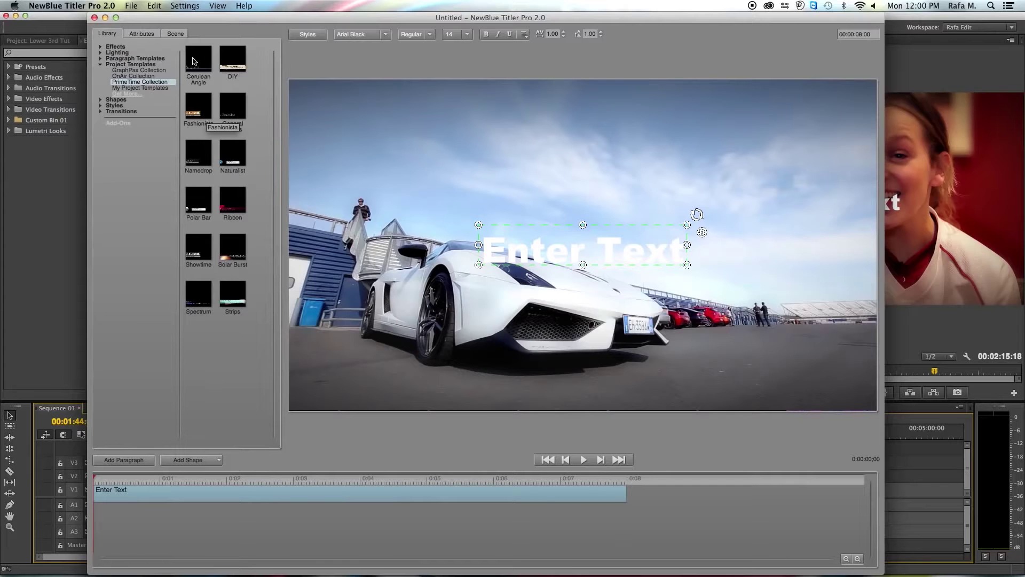
double_click(194, 60)
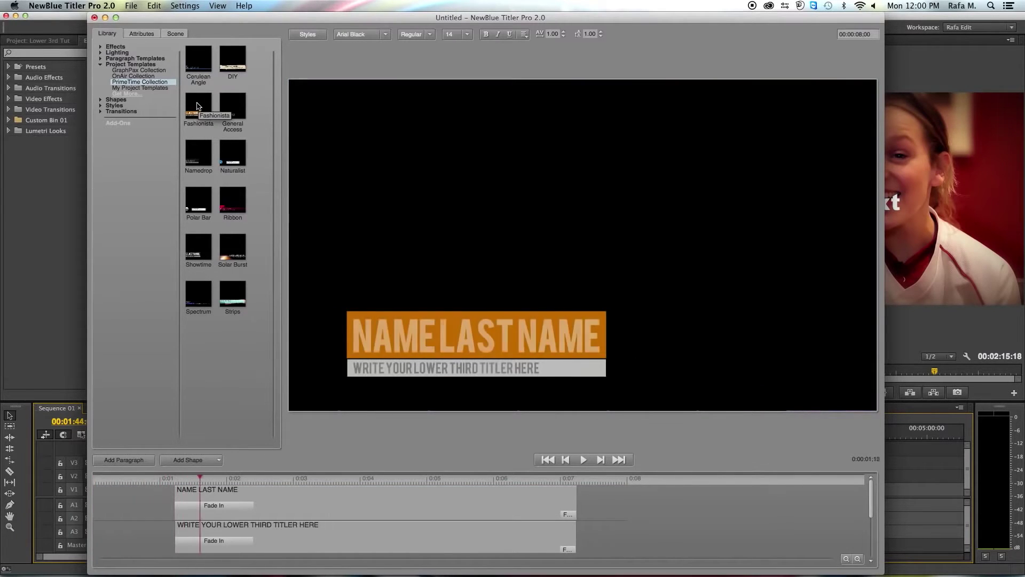
double_click(203, 151)
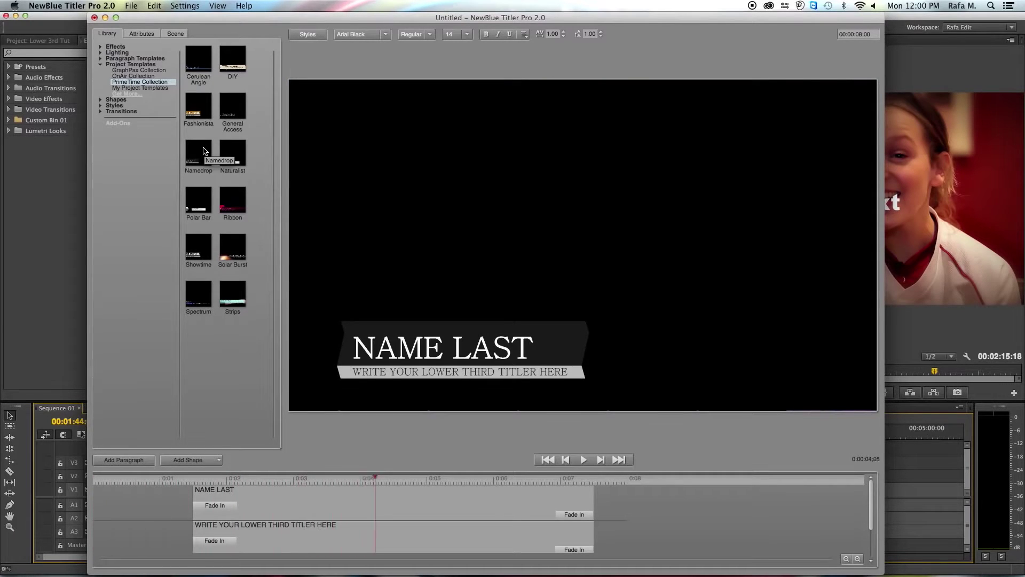
double_click(210, 184)
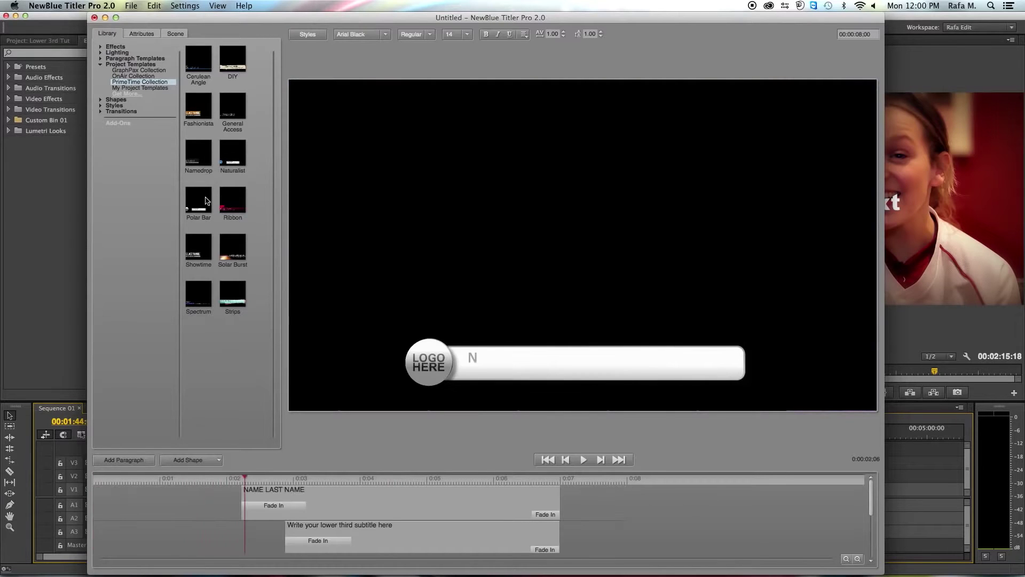
Step: Apply the Showtime template to the title and go to a frame showing it
double_click(196, 248)
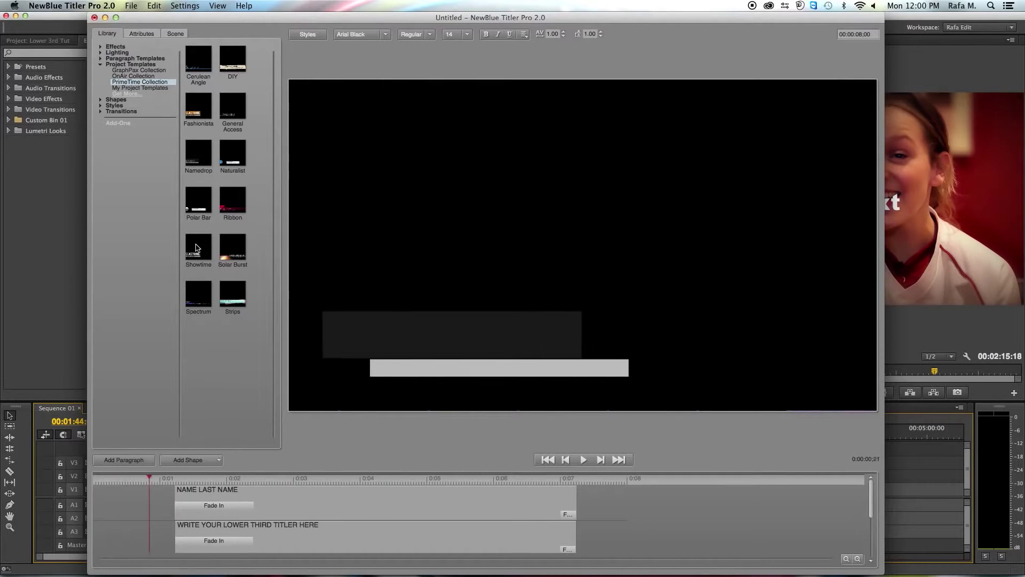
left_click_drag(197, 248, 422, 336)
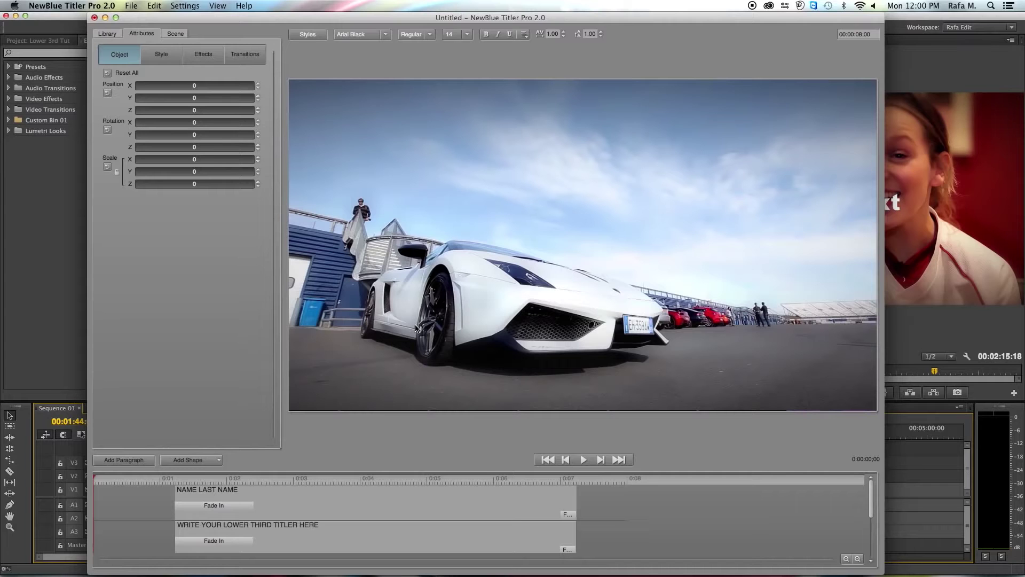
left_click(218, 479)
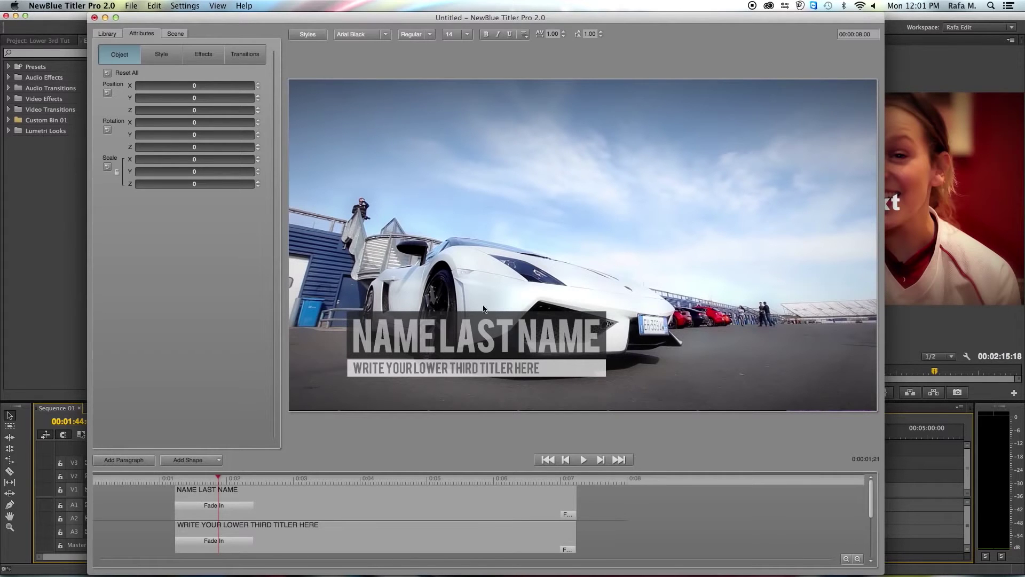
Step: Select all objects and set the 3D Face colour to brownish orange 6E430C
left_click(162, 53)
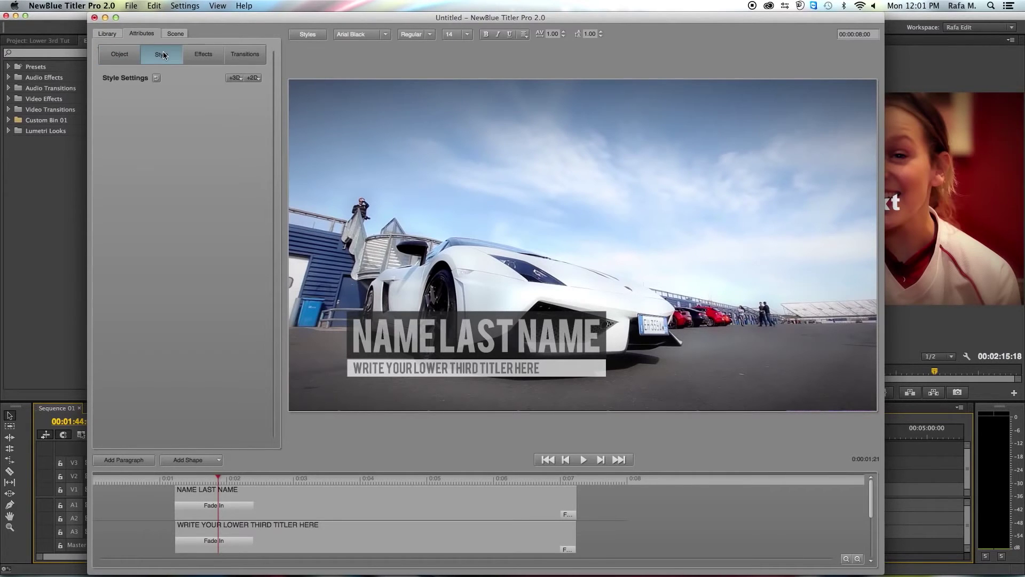
key("super+a")
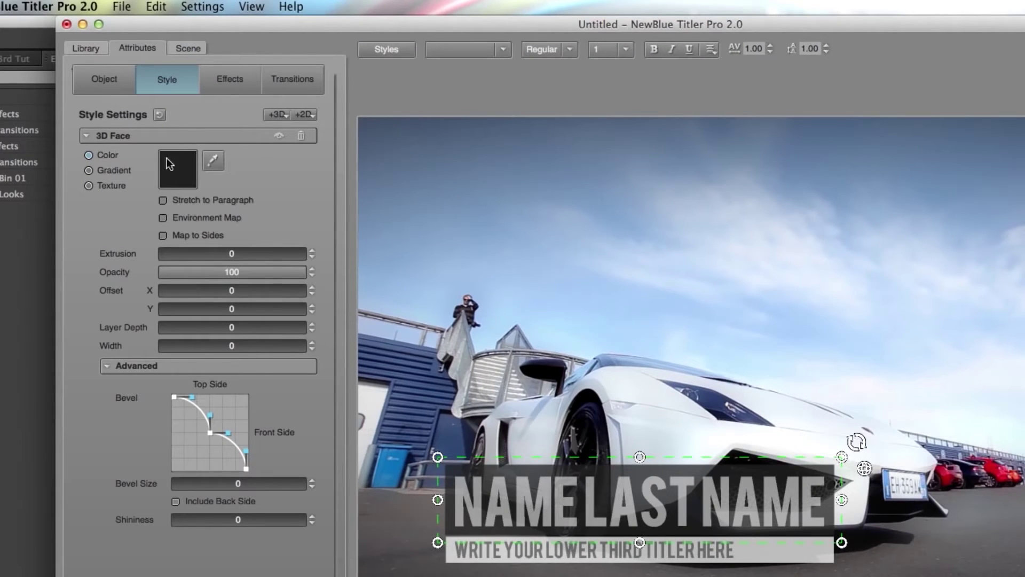
left_click(178, 173)
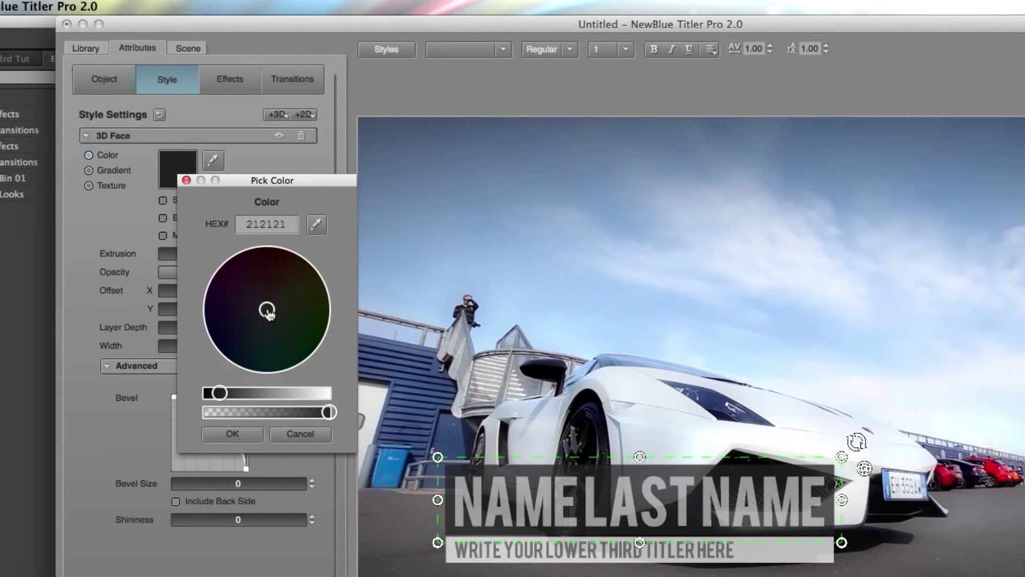
left_click_drag(267, 308, 316, 314)
left_click(254, 327)
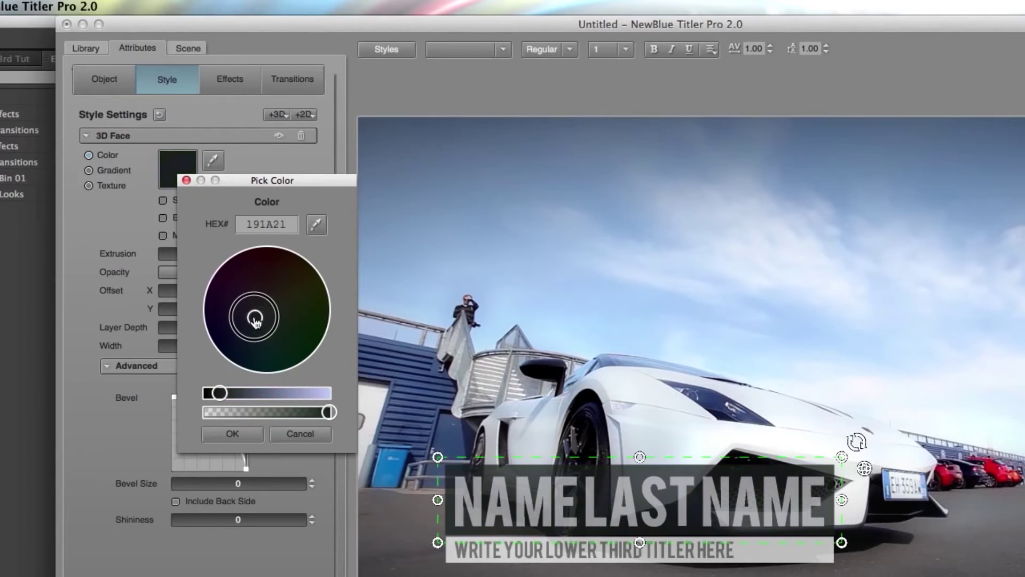
left_click_drag(220, 393, 258, 394)
left_click_drag(252, 323, 298, 262)
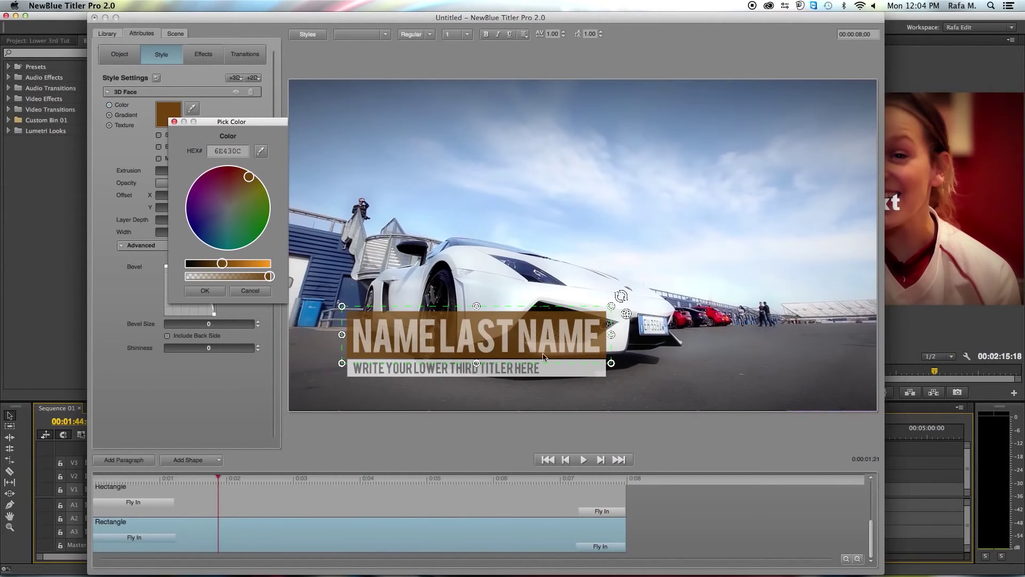
Step: Discard the brown, switch the face to a gradient fill, and make its top colour green
left_click(259, 291)
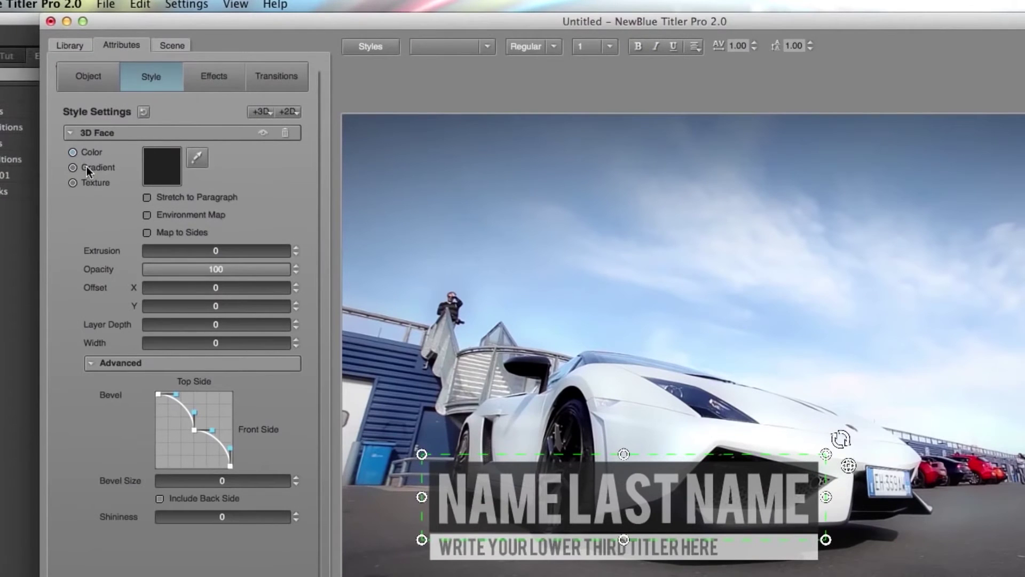
left_click(87, 167)
left_click(161, 165)
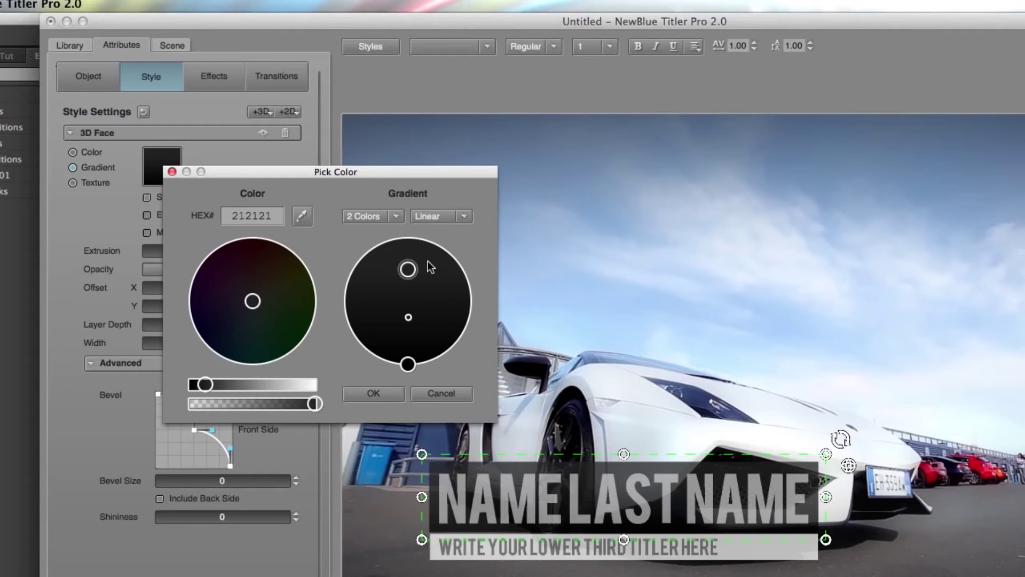
left_click_drag(205, 385, 252, 386)
left_click_drag(296, 246, 265, 384)
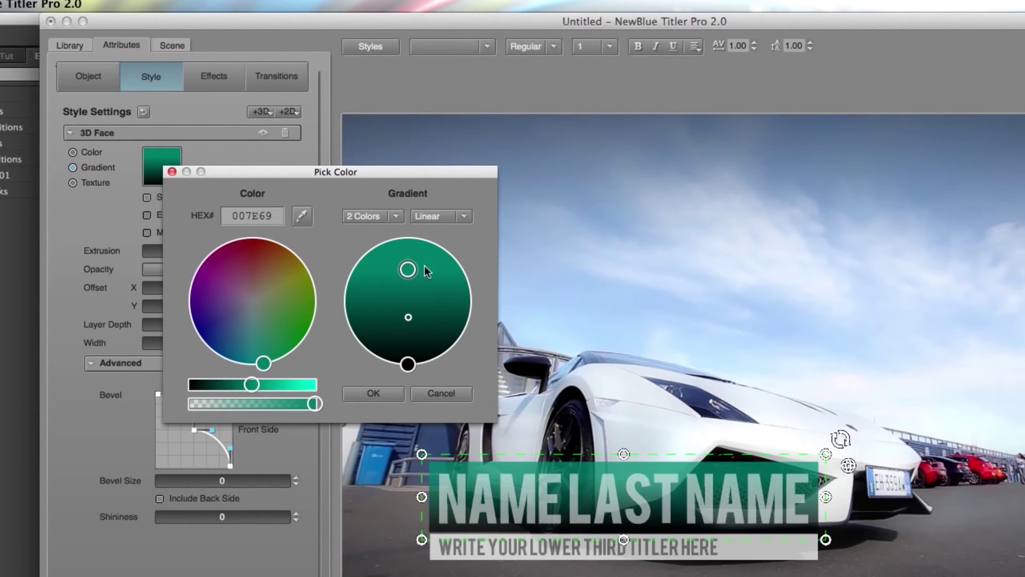
Step: Keep 2 Colors Linear, set the bottom stop to blue 4C6AA0, and confirm the gradient
left_click(367, 216)
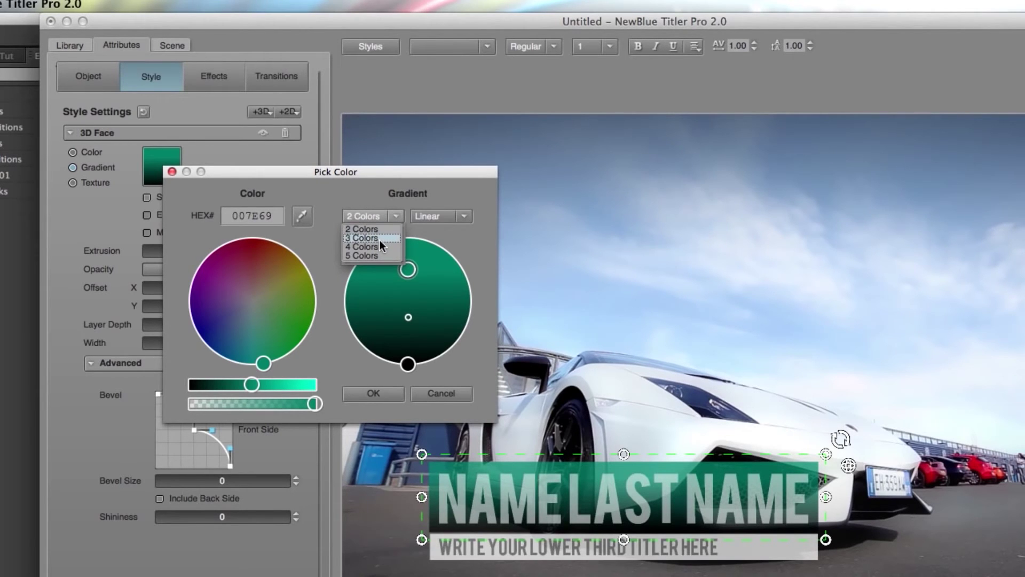
left_click(442, 216)
left_click(443, 216)
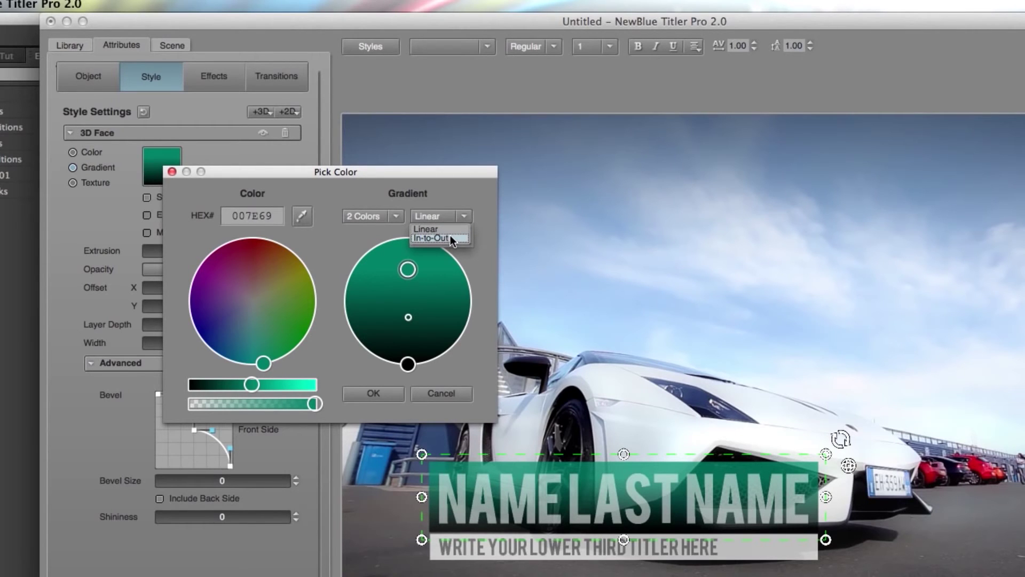
left_click(475, 265)
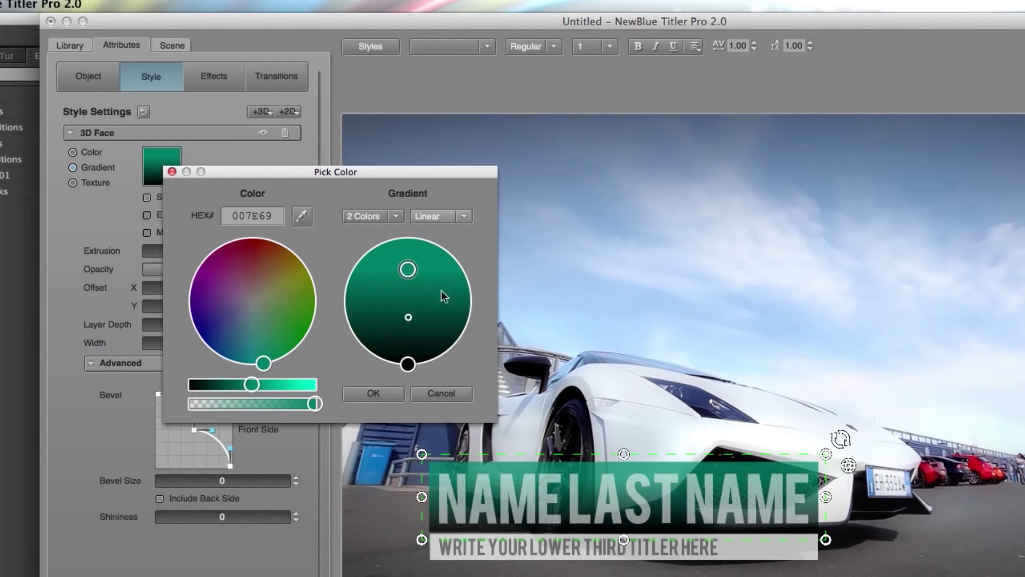
left_click(411, 366)
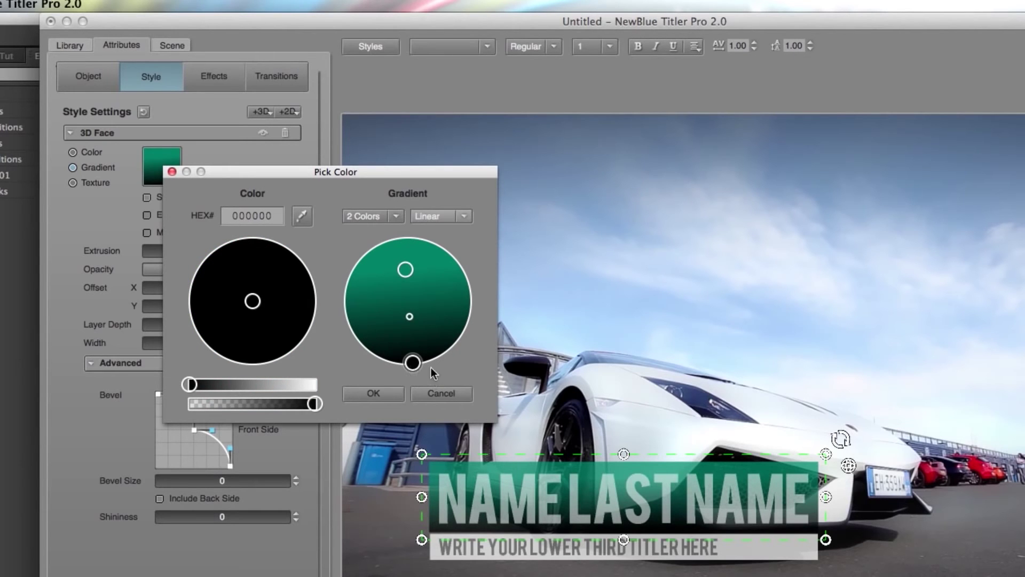
left_click_drag(222, 384, 270, 385)
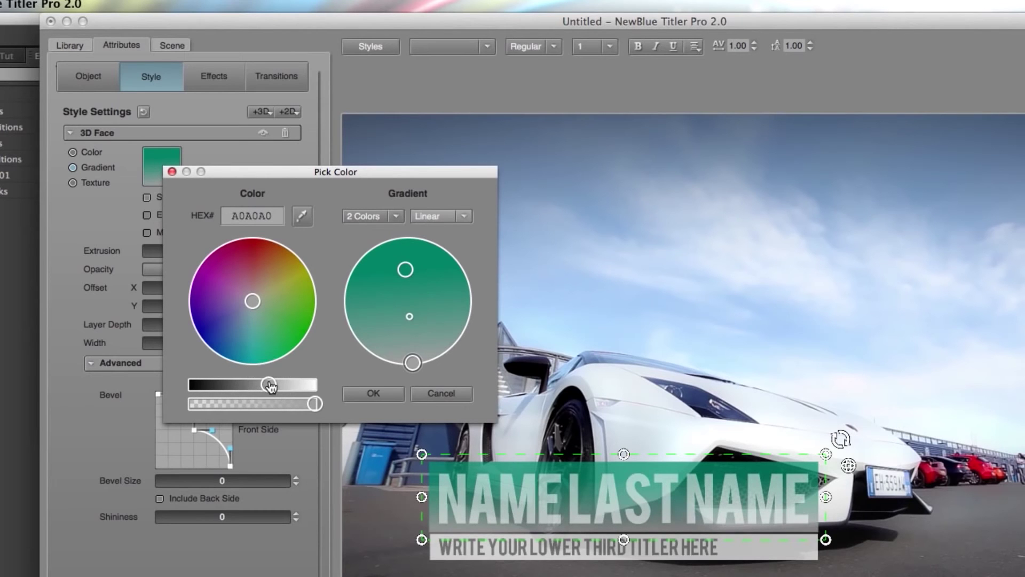
mouse_move(253, 302)
left_mouse_down()
mouse_move(236, 339)
mouse_move(232, 325)
left_mouse_up()
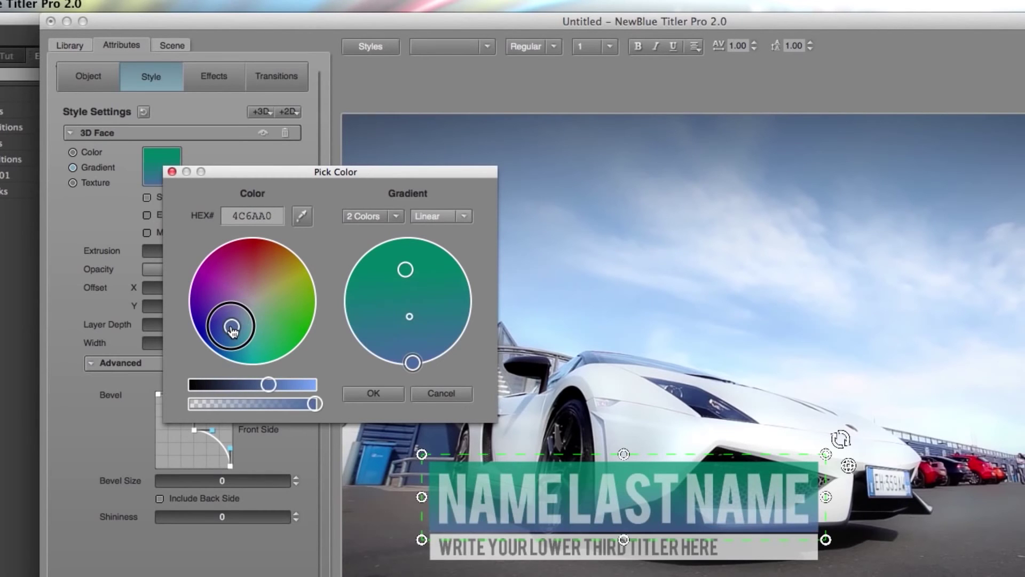
left_click(171, 172)
left_click(96, 171)
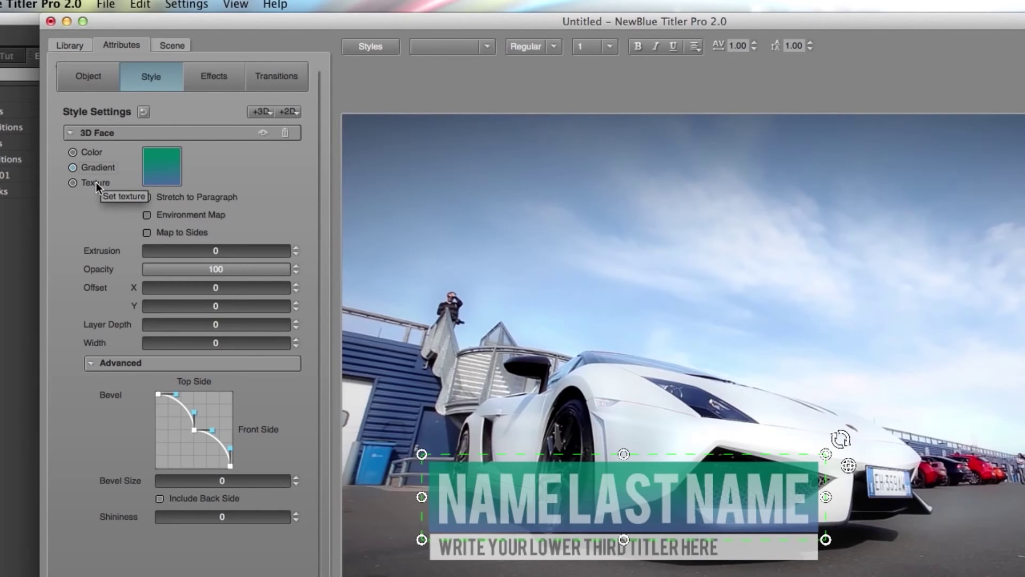
left_click(78, 184)
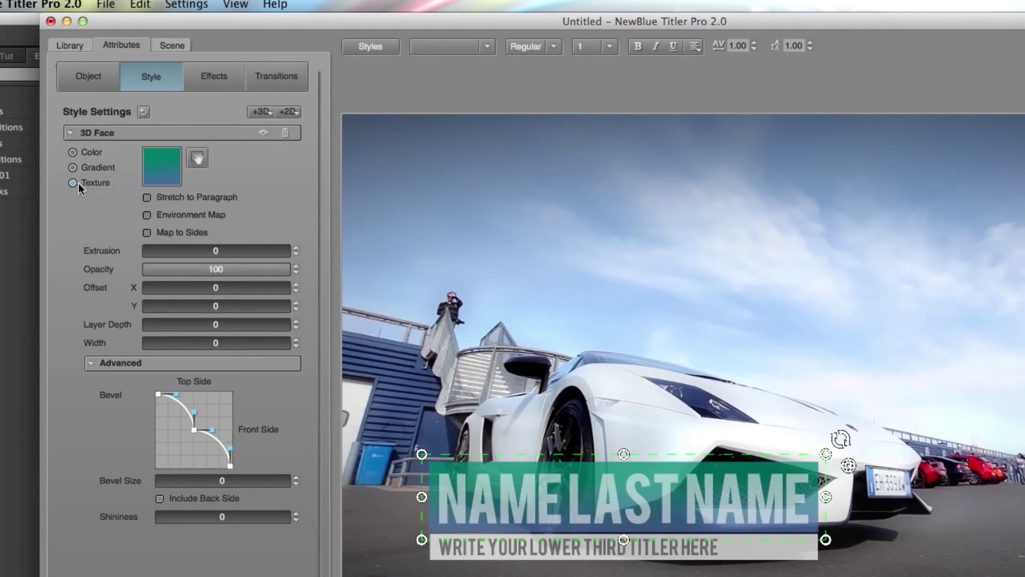
Step: Load 20002-2.mp4 from the Textures folder as the bar's face texture
left_click(158, 168)
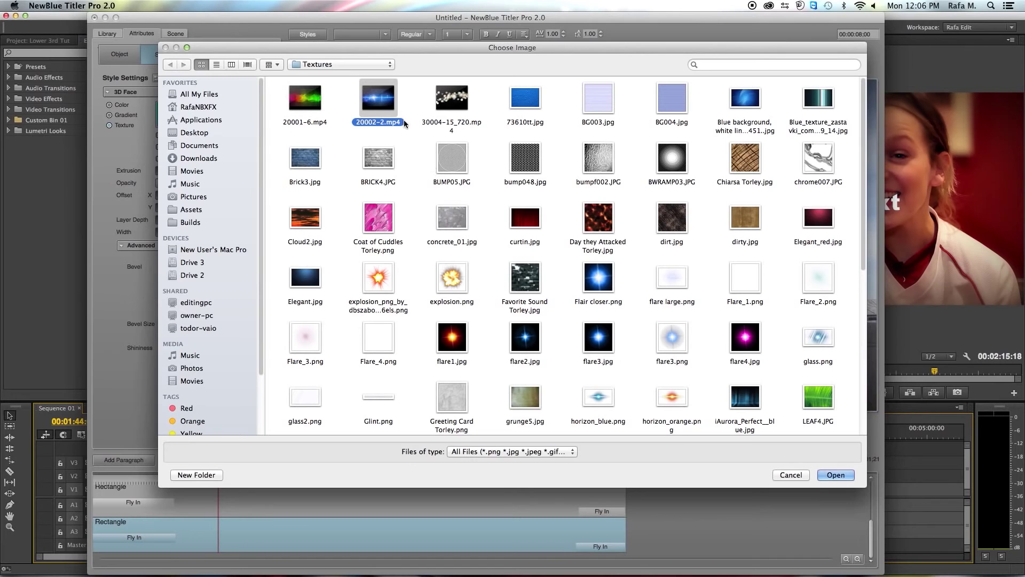
left_click(823, 473)
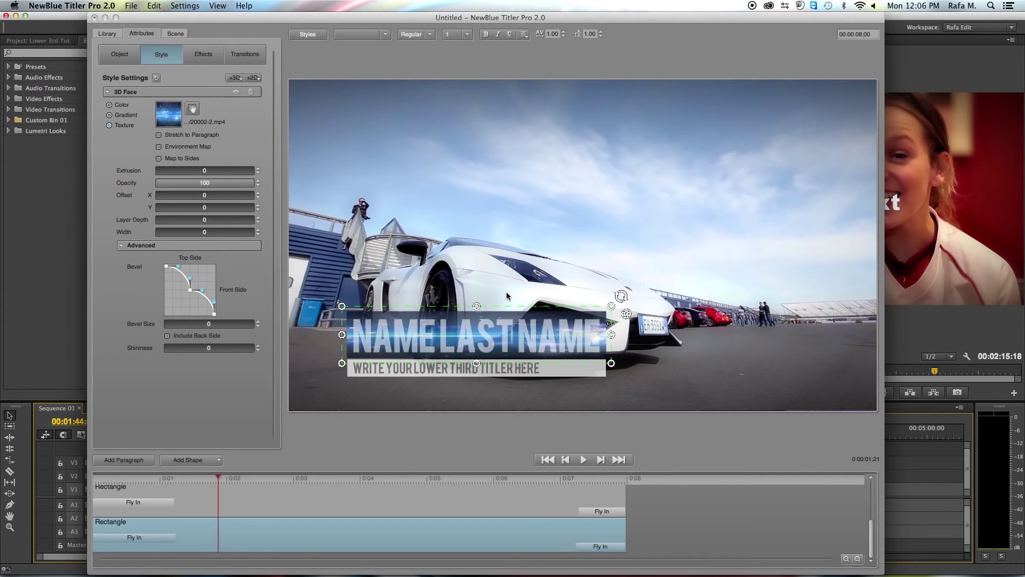
left_click(192, 109)
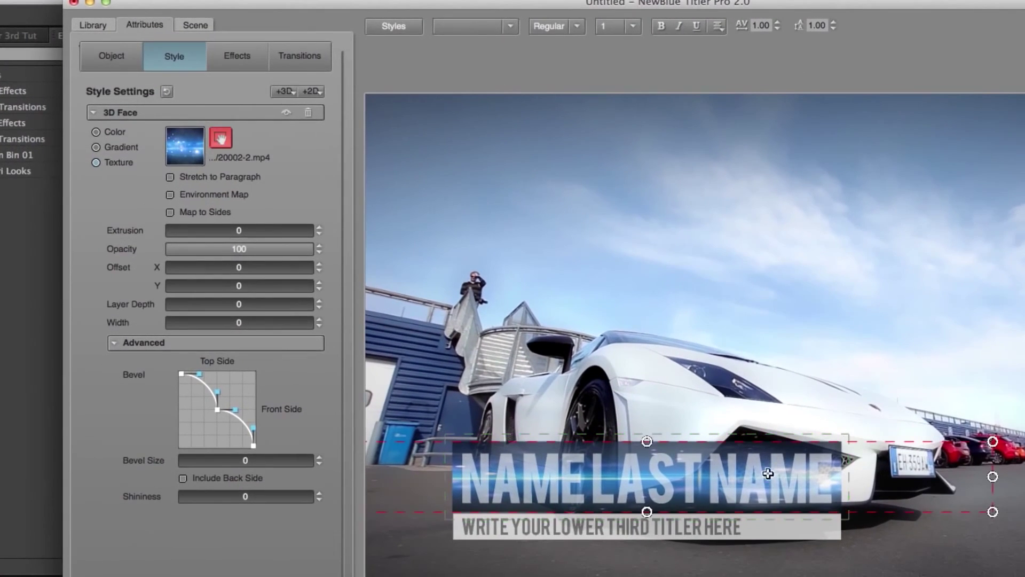
Step: Enlarge and nudge the video texture, and raise the title's opacity from 75 to 100
left_click_drag(647, 441, 706, 298)
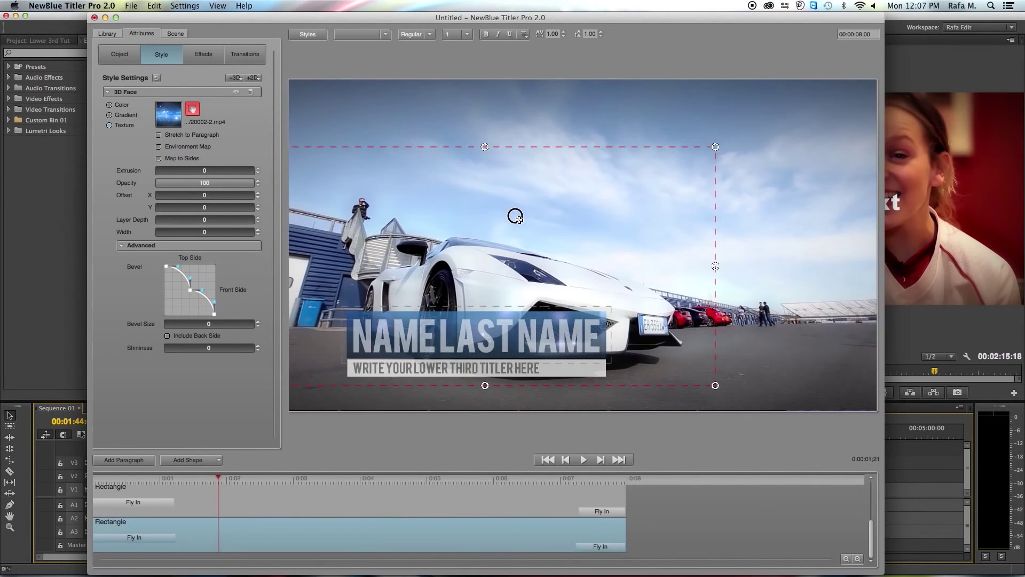
left_click_drag(515, 216, 510, 220)
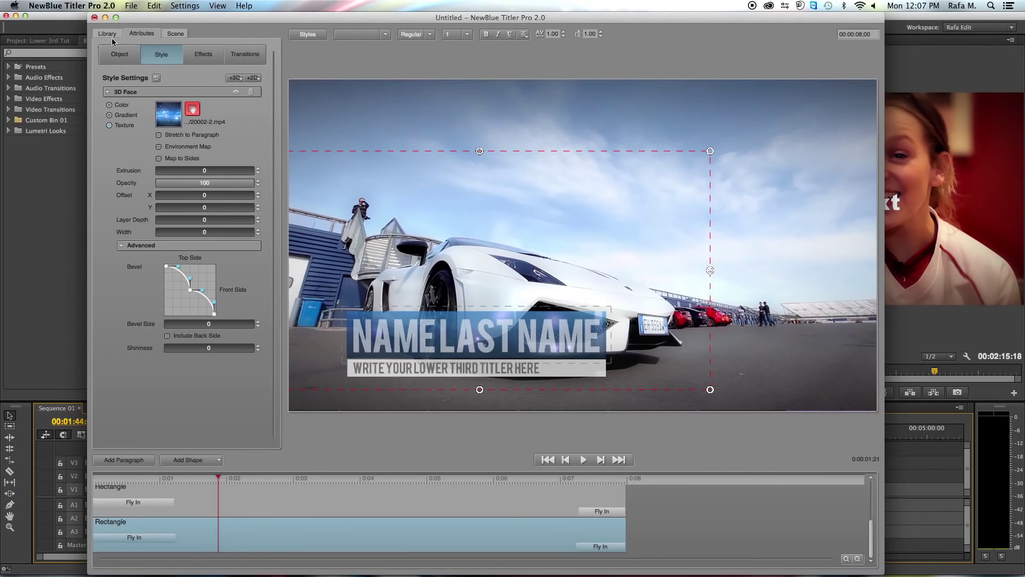
left_click(119, 54)
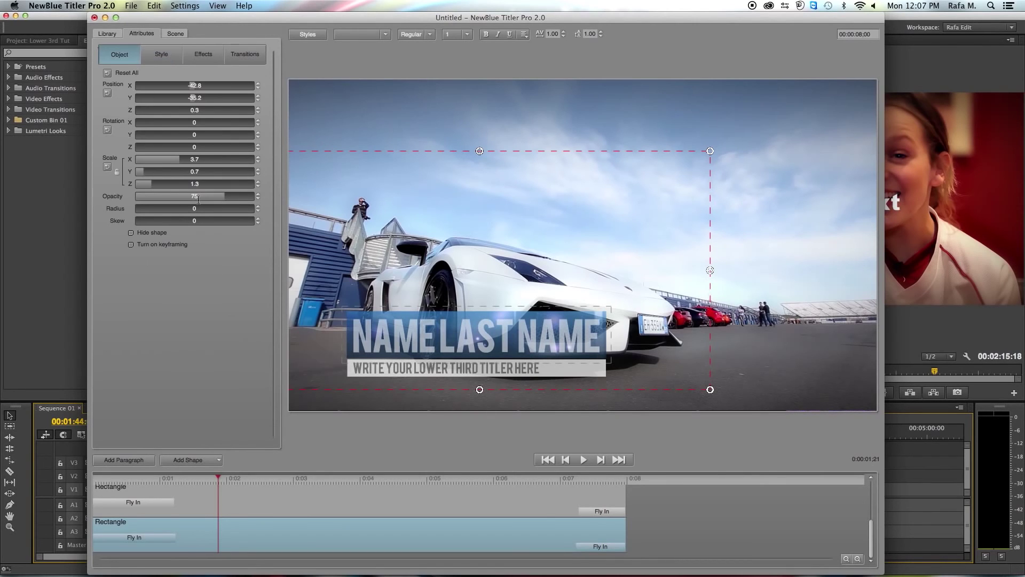
left_click_drag(223, 197, 245, 195)
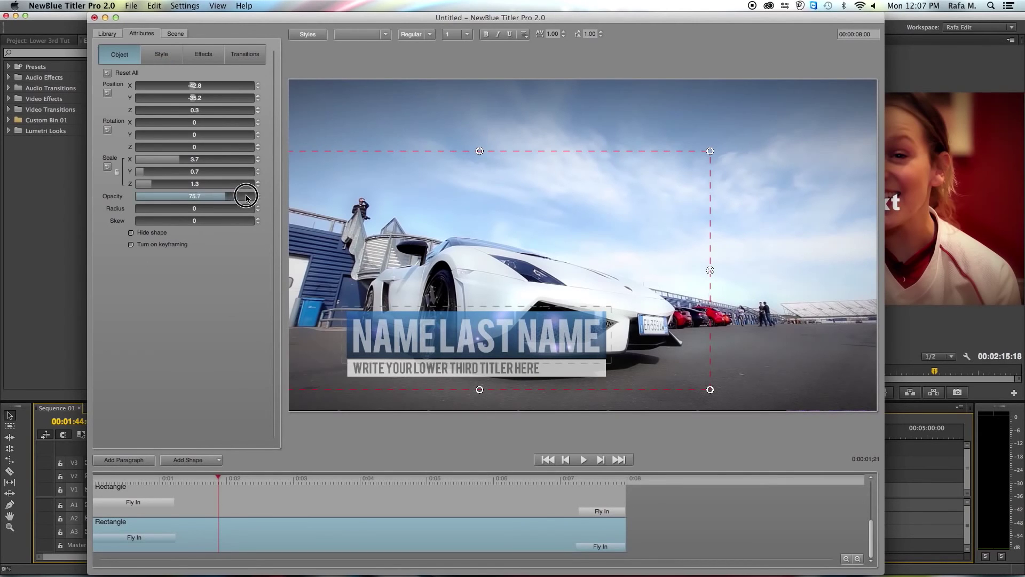
left_click(161, 54)
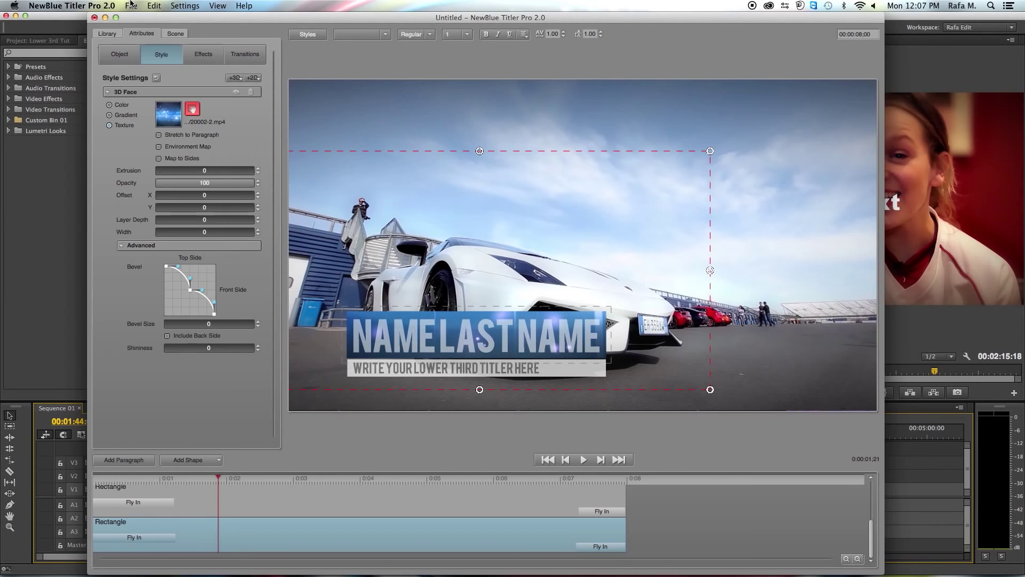
Step: Start saving the lower third as a project template via File > Save Preset
left_click(131, 5)
mouse_move(173, 128)
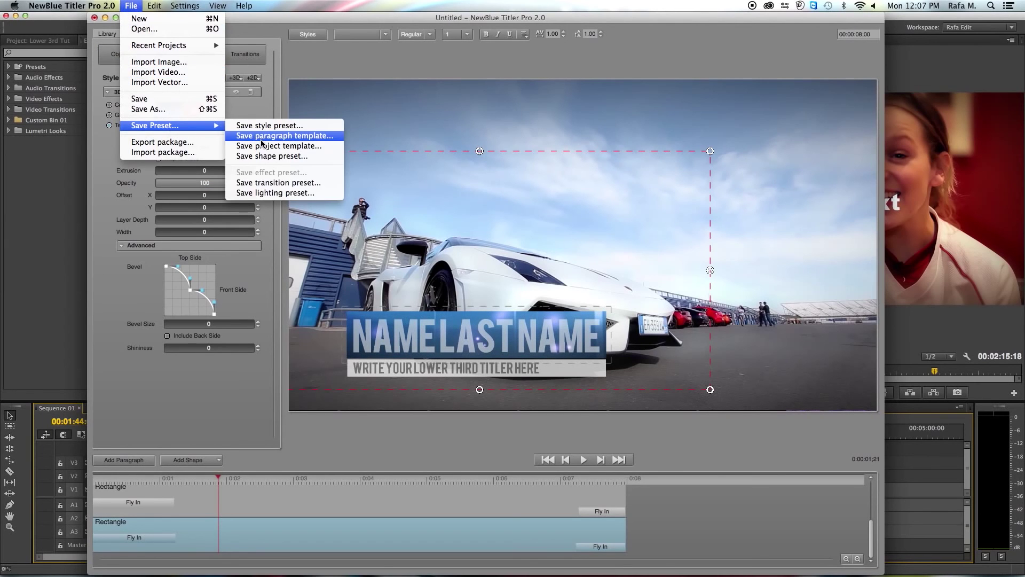
left_click(268, 148)
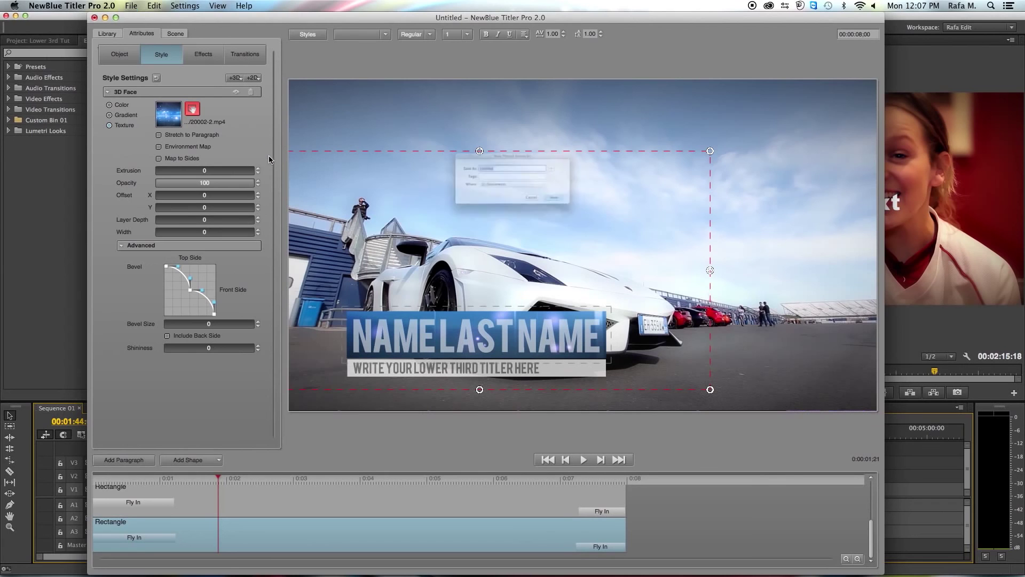